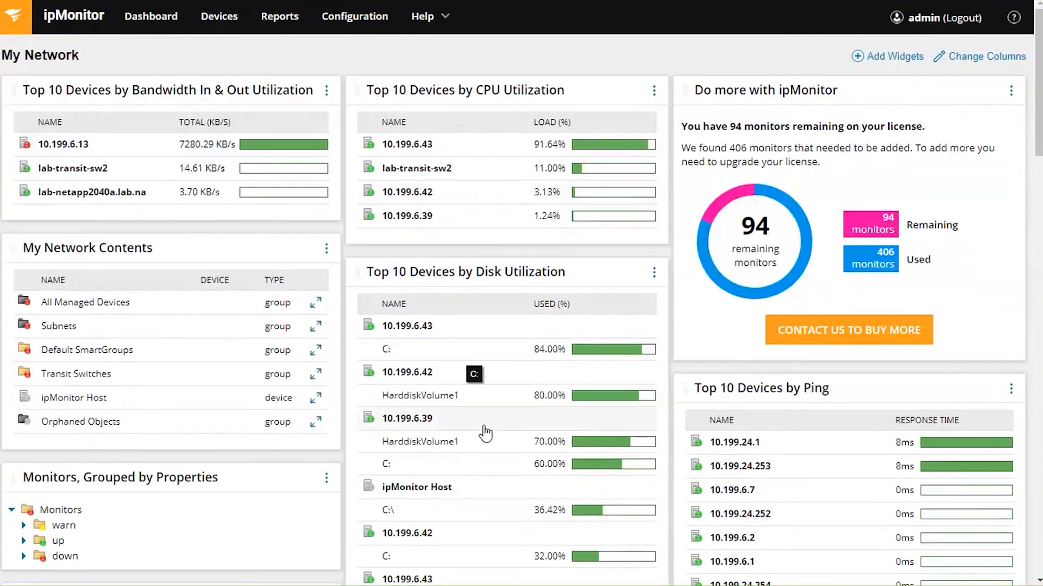
# Step: Expand the Cisco Systems group and its router subgroup in the Devices, Grouped by Properties widget
pyautogui.scroll(-2, 485, 433)
pyautogui.scroll(2, 201, 131)
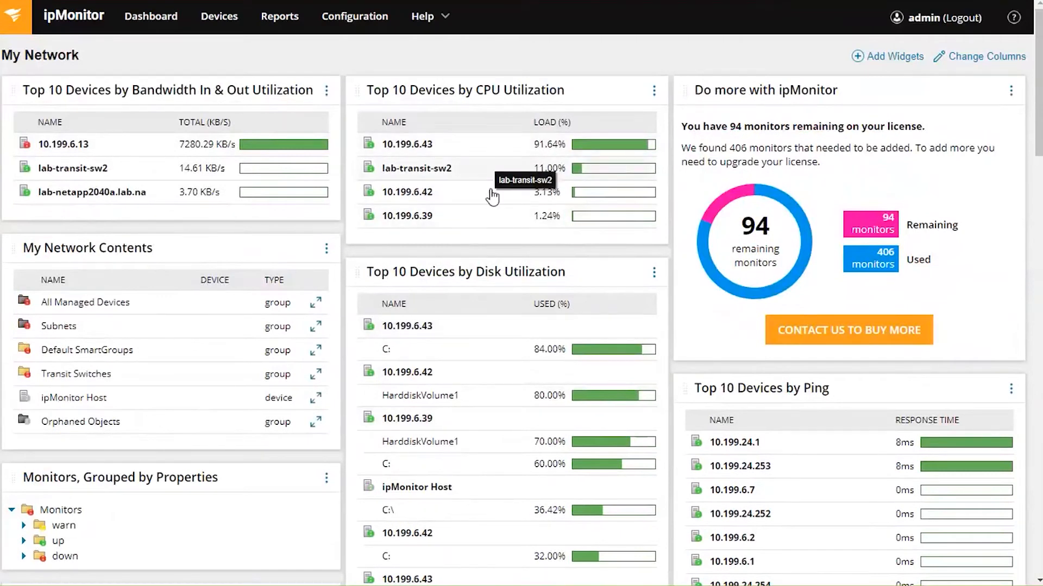
pyautogui.scroll(-4, 497, 272)
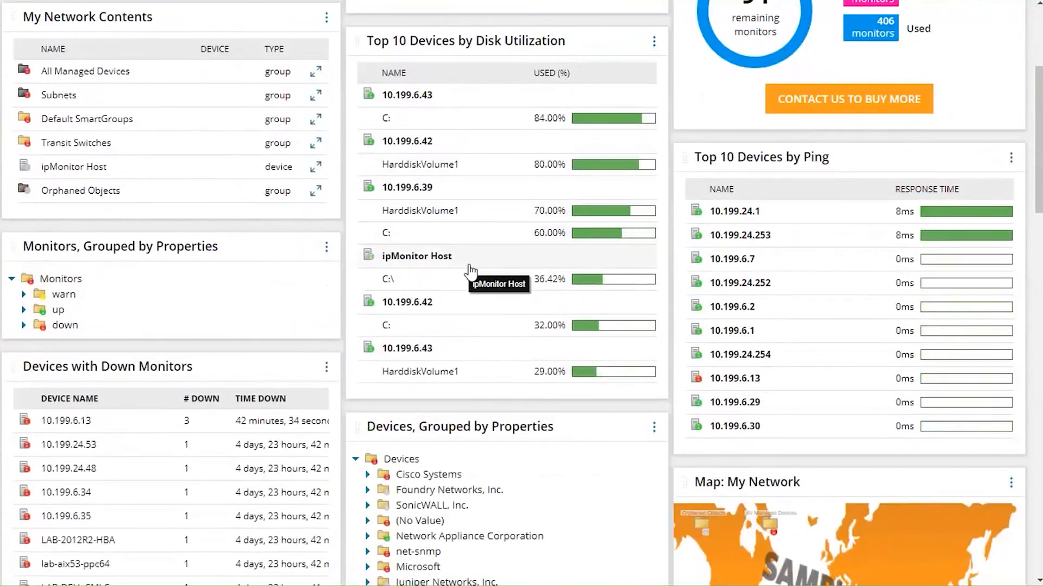
pyautogui.scroll(-1, 472, 266)
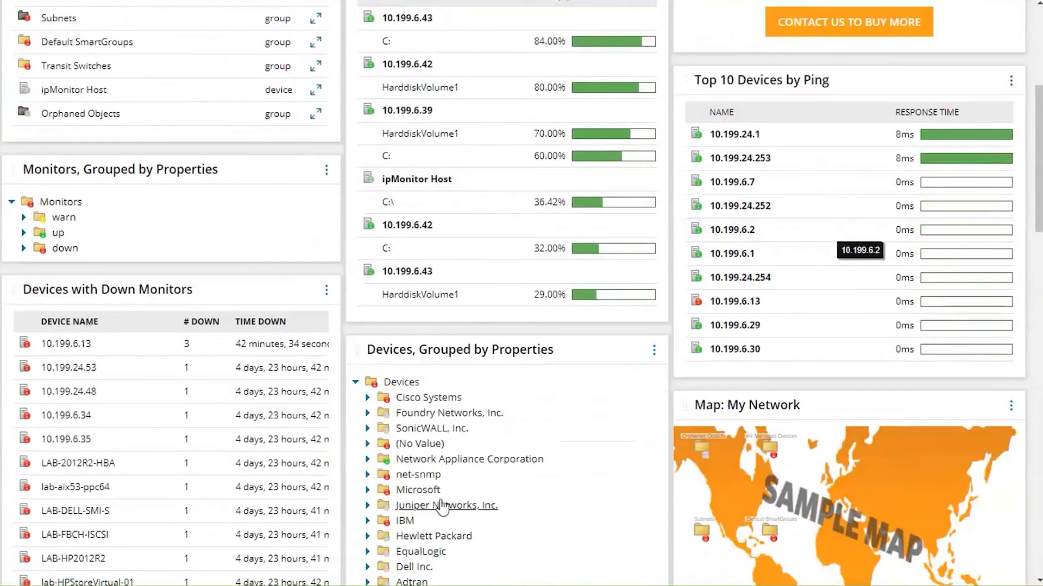
pyautogui.scroll(-1, 560, 464)
pyautogui.scroll(-2, 560, 459)
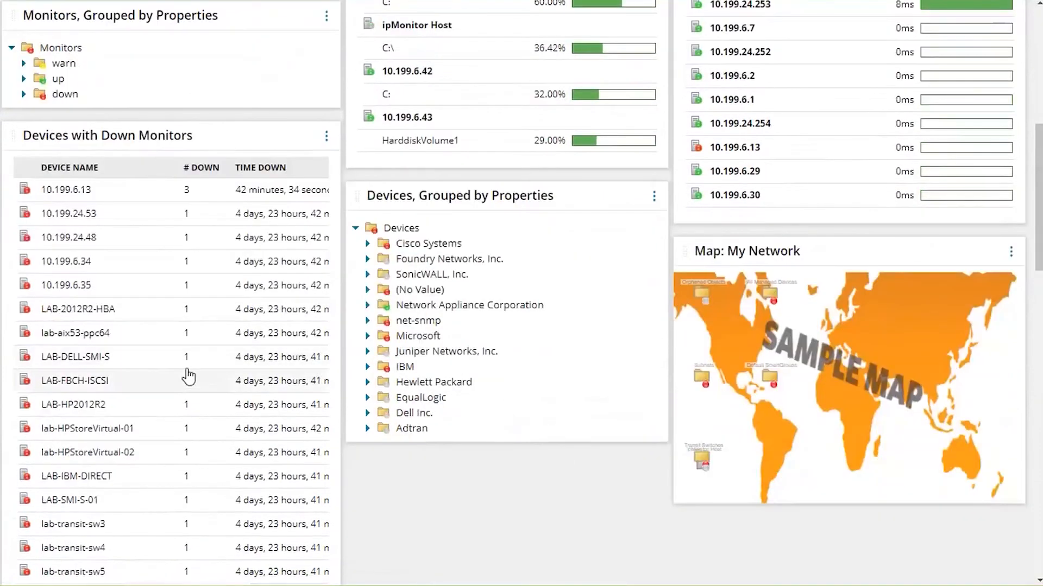
pyautogui.click(368, 243)
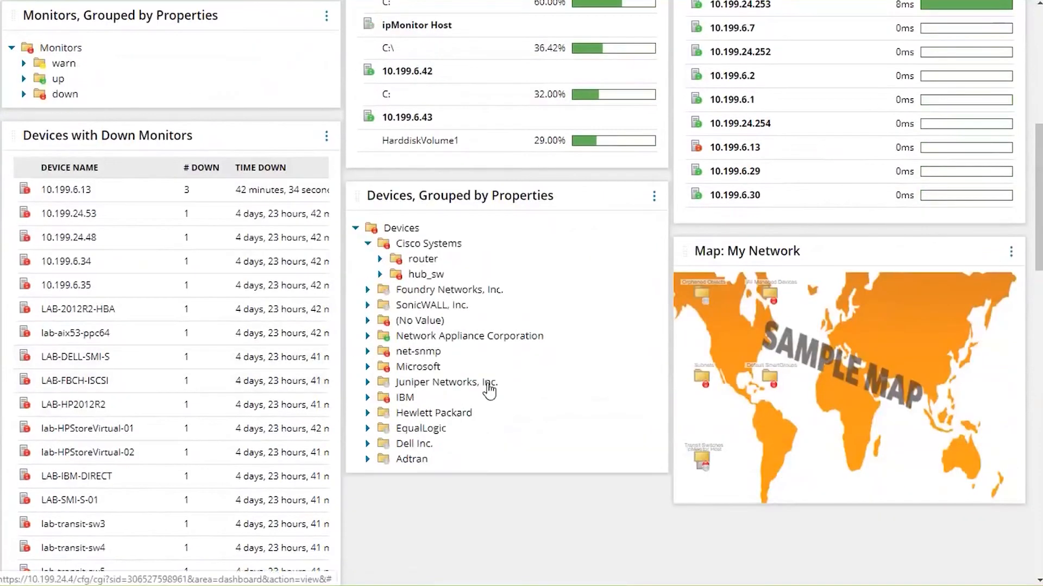
pyautogui.click(380, 260)
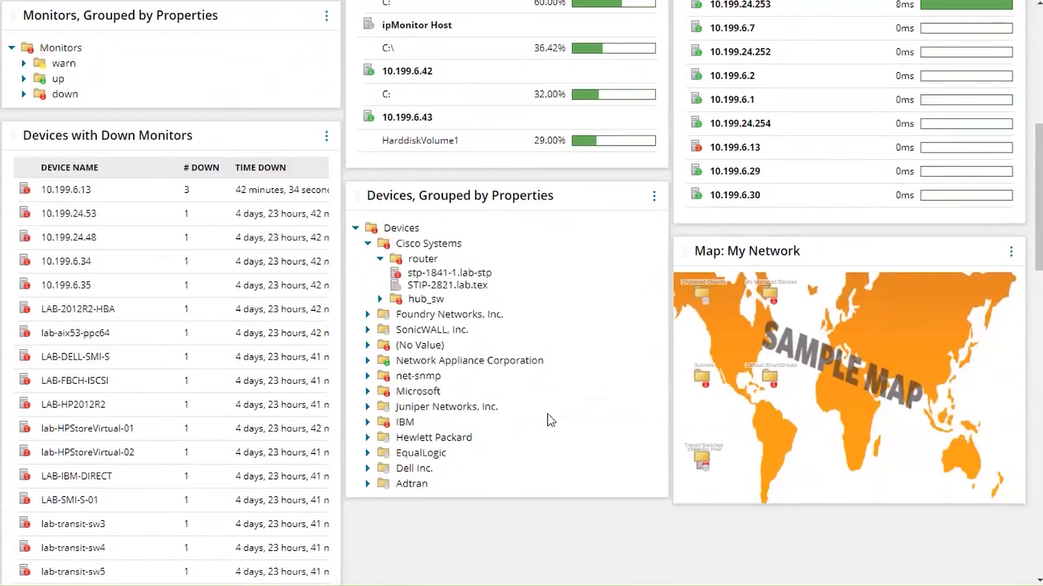
pyautogui.scroll(8, 548, 419)
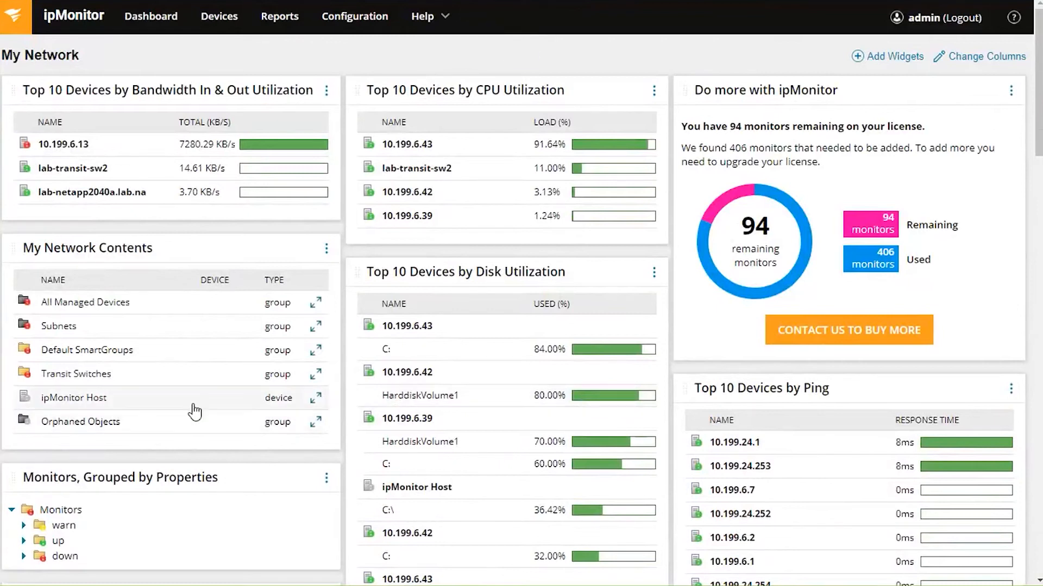
# Step: Expand the Microsoft group and its server subgroup in the Devices, Grouped by Properties widget
pyautogui.scroll(-2, 195, 416)
pyautogui.scroll(-5, 195, 416)
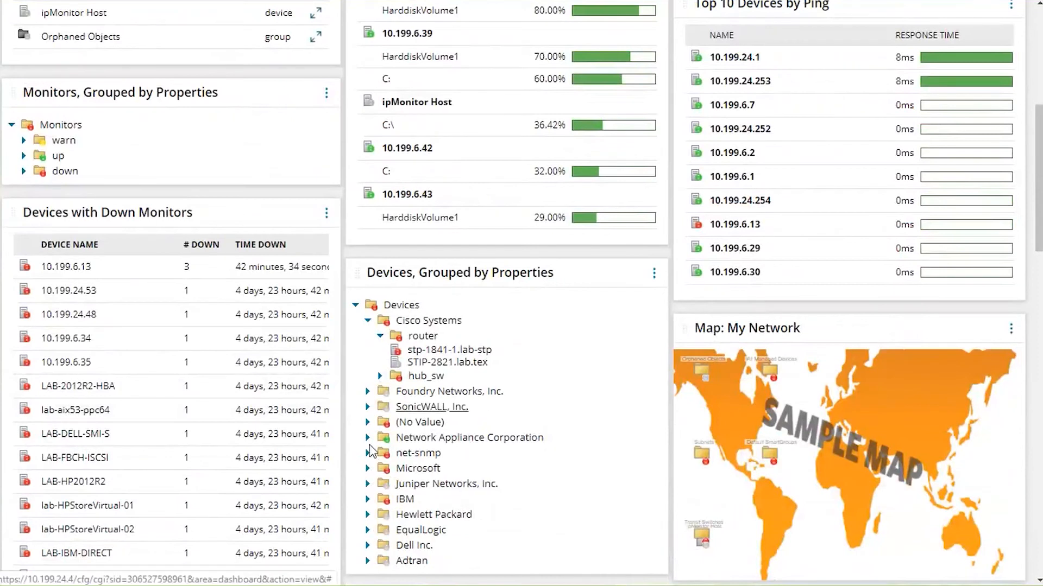
pyautogui.click(368, 470)
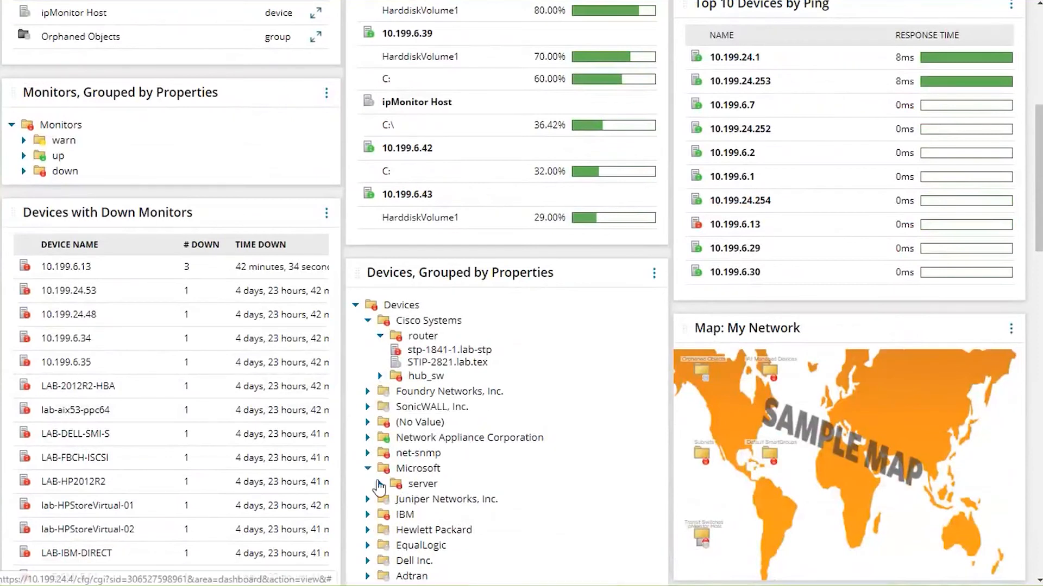
pyautogui.click(380, 484)
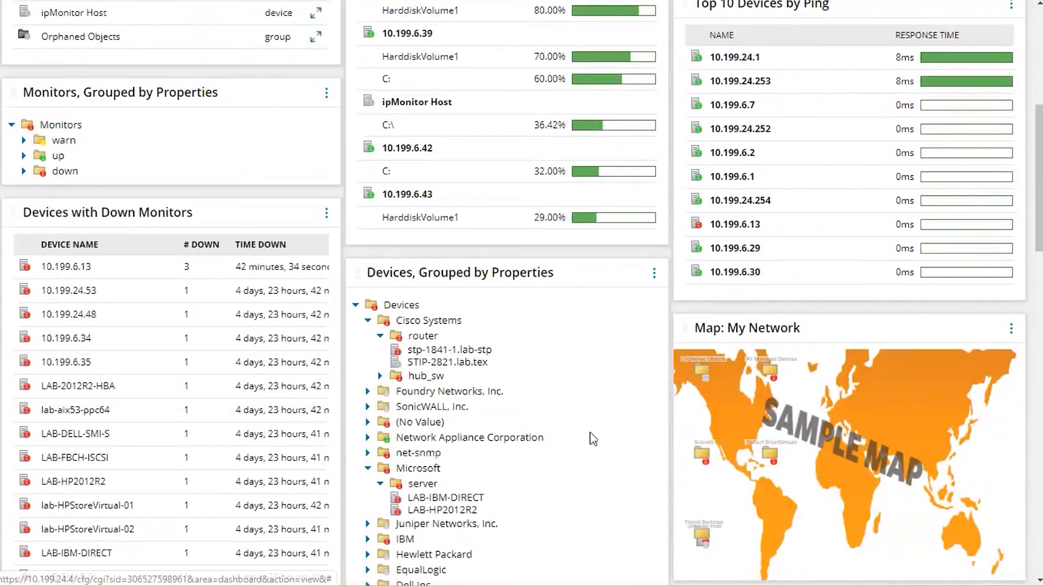
pyautogui.scroll(-1, 590, 435)
pyautogui.scroll(2, 591, 441)
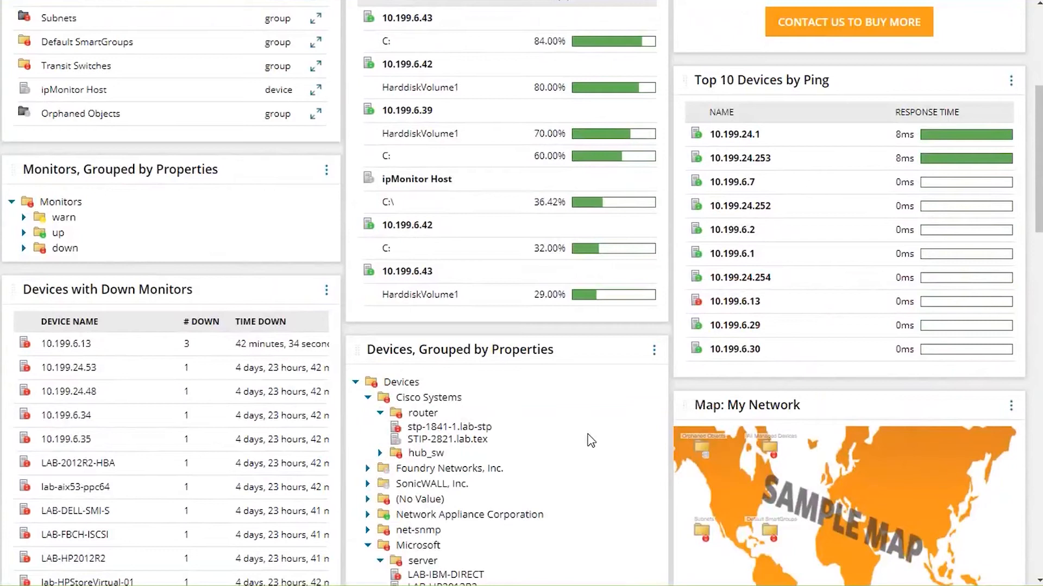
pyautogui.scroll(4, 591, 441)
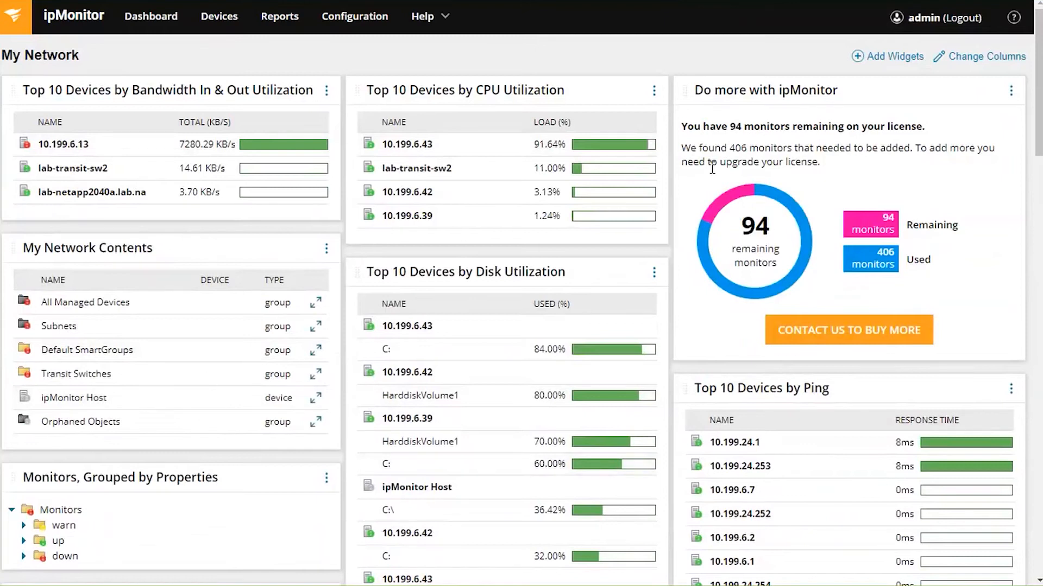
# Step: Start a network scan from the My Network devices view, using IP Range as the discovery method
pyautogui.click(216, 17)
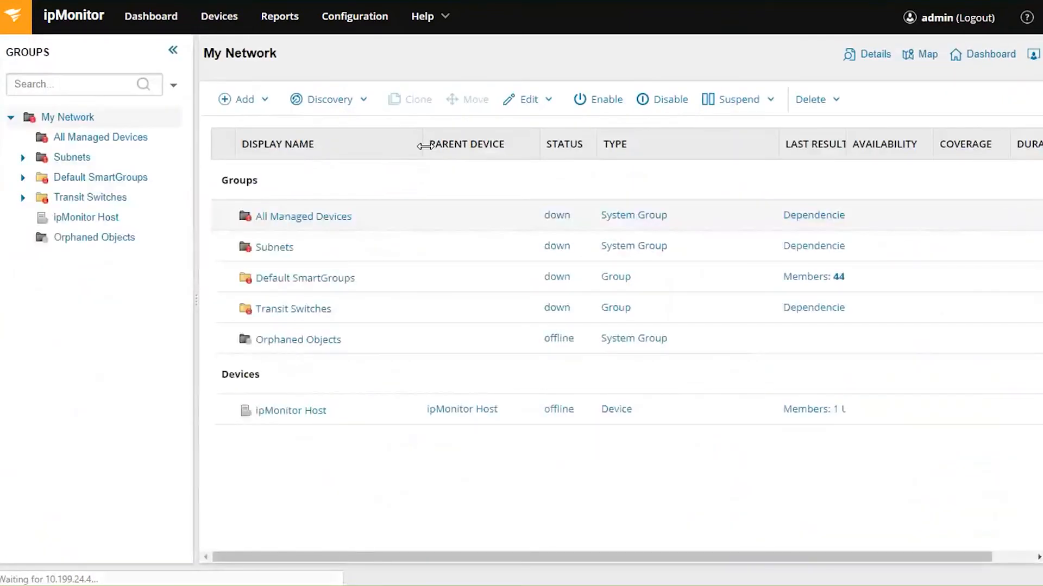
pyautogui.click(363, 104)
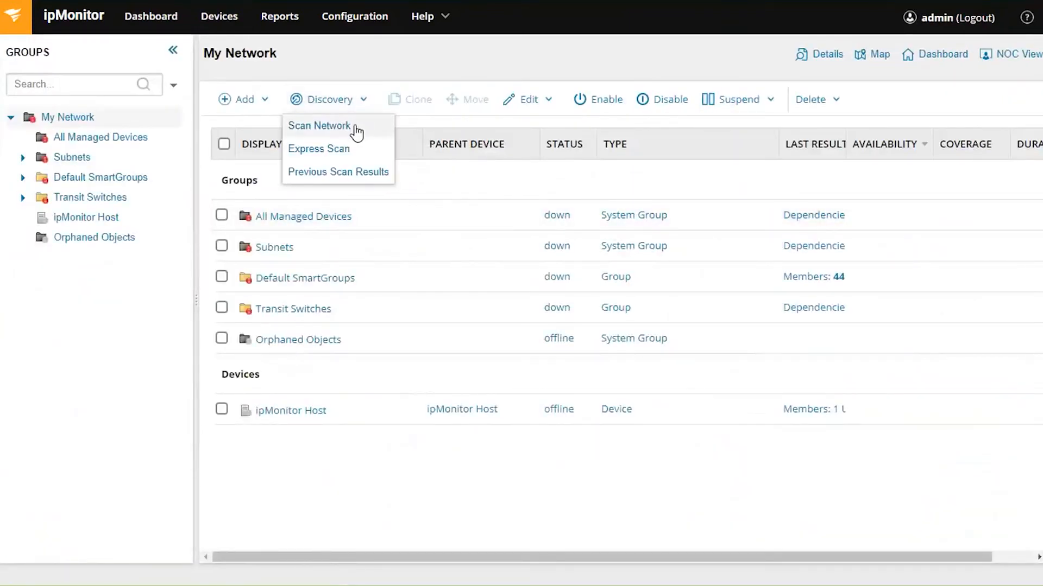
pyautogui.click(356, 130)
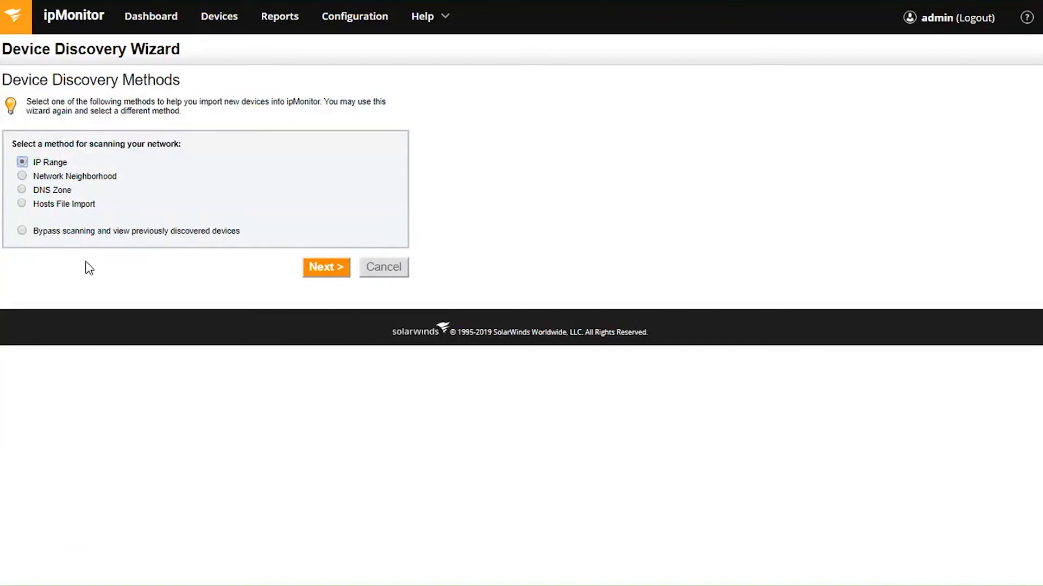
pyautogui.click(337, 266)
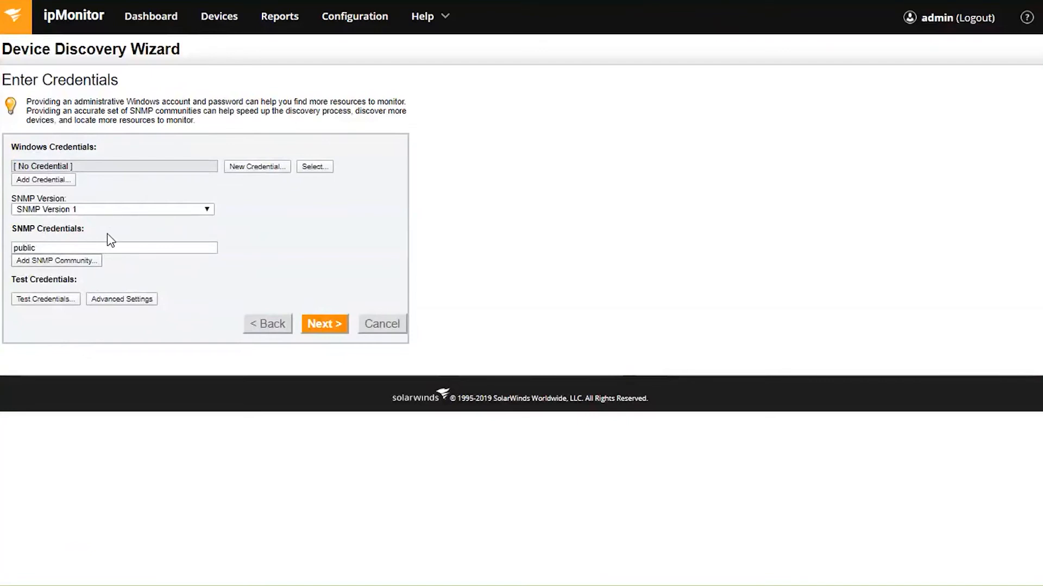
# Step: Run discovery over 10.199.24.0 to 10.199.24.255 with the default SNMP Version 1 credentials, scanning all found devices for SmartMonitors
pyautogui.click(326, 328)
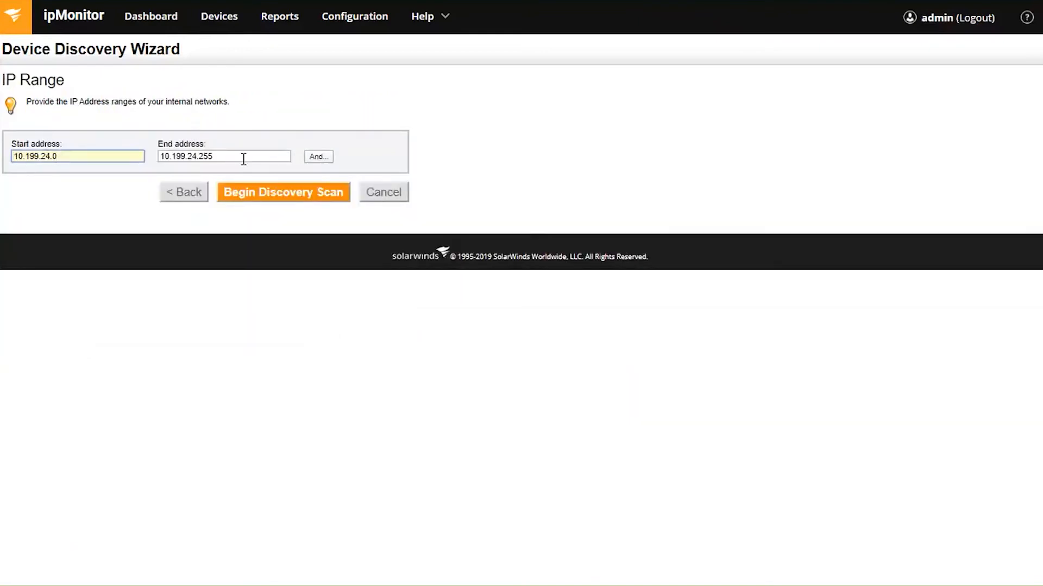
pyautogui.click(296, 195)
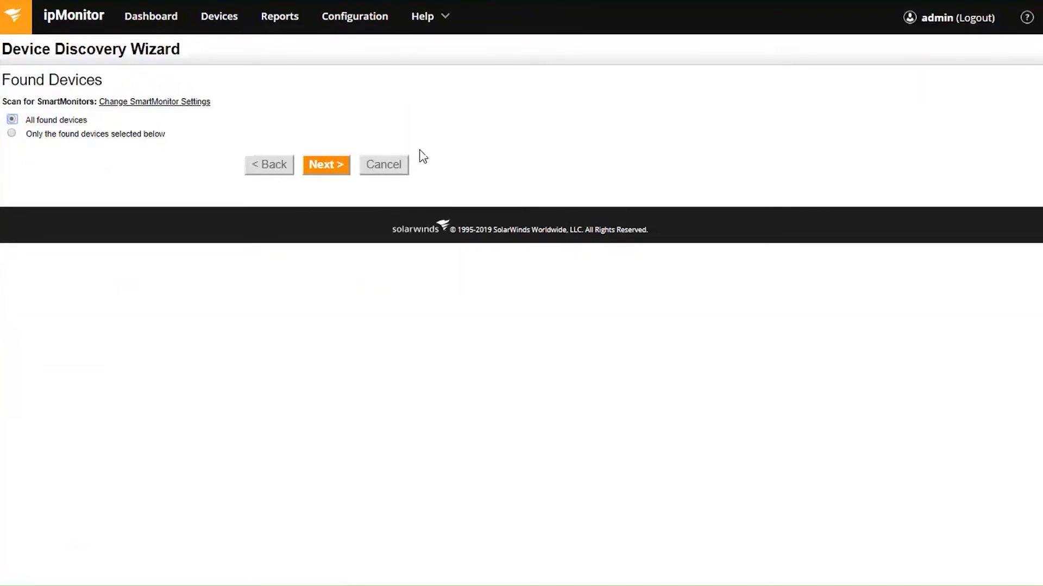
pyautogui.click(324, 164)
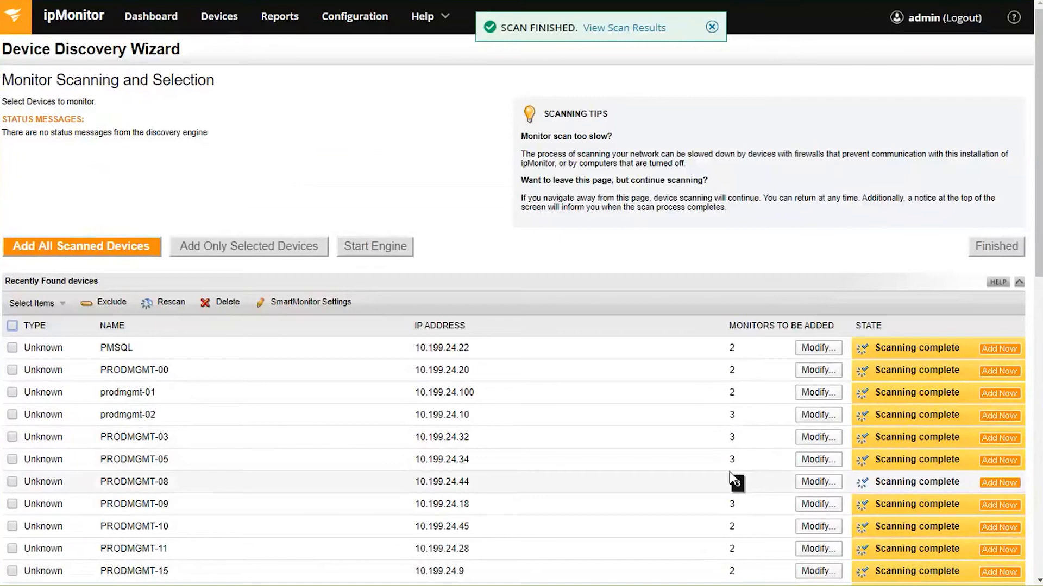
# Step: Review the monitors proposed for prodmgmt-01 and examine the list of recently found devices
pyautogui.click(820, 393)
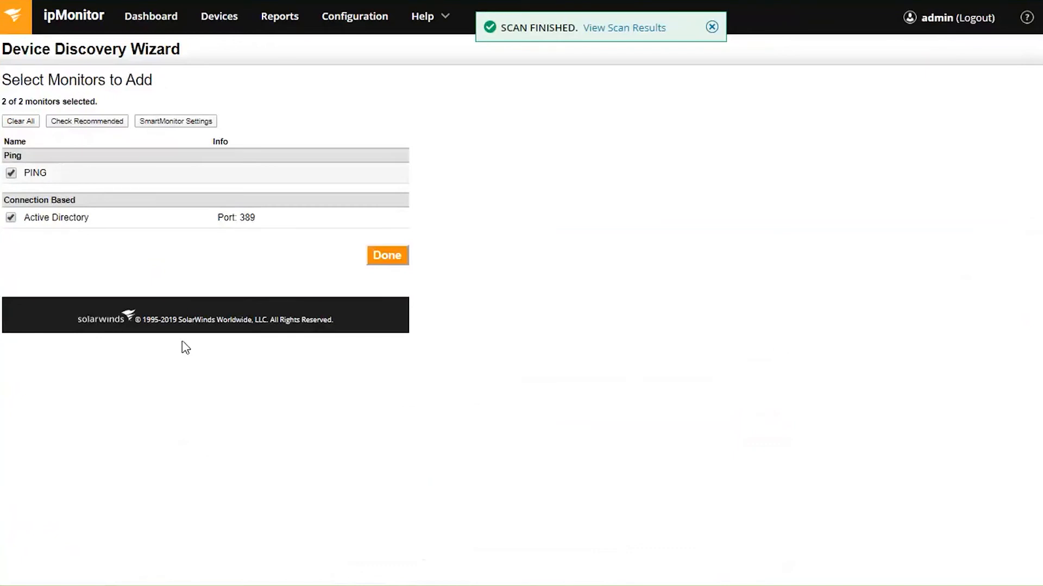
pyautogui.click(383, 259)
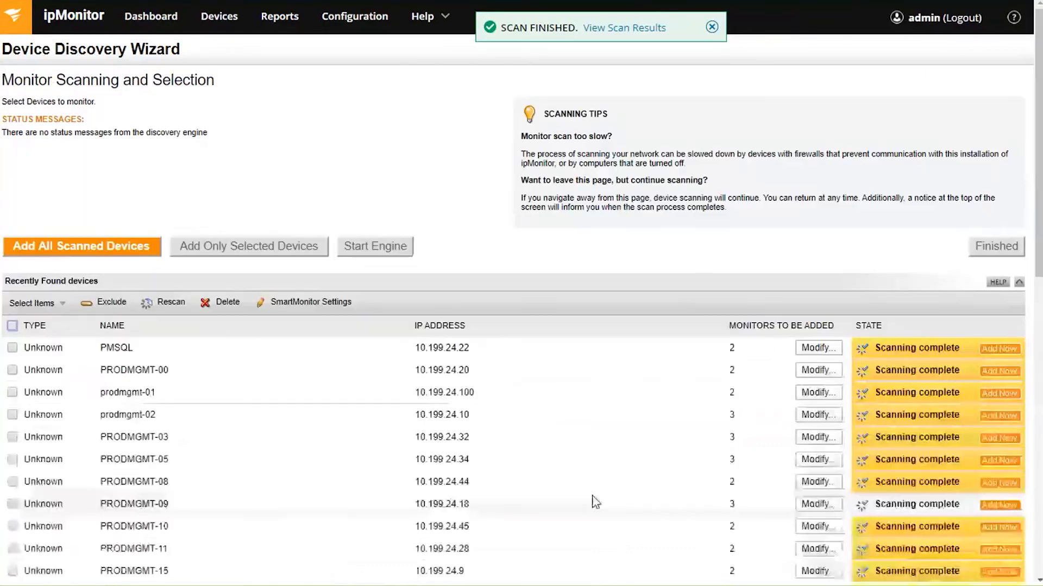
pyautogui.scroll(-5, 596, 495)
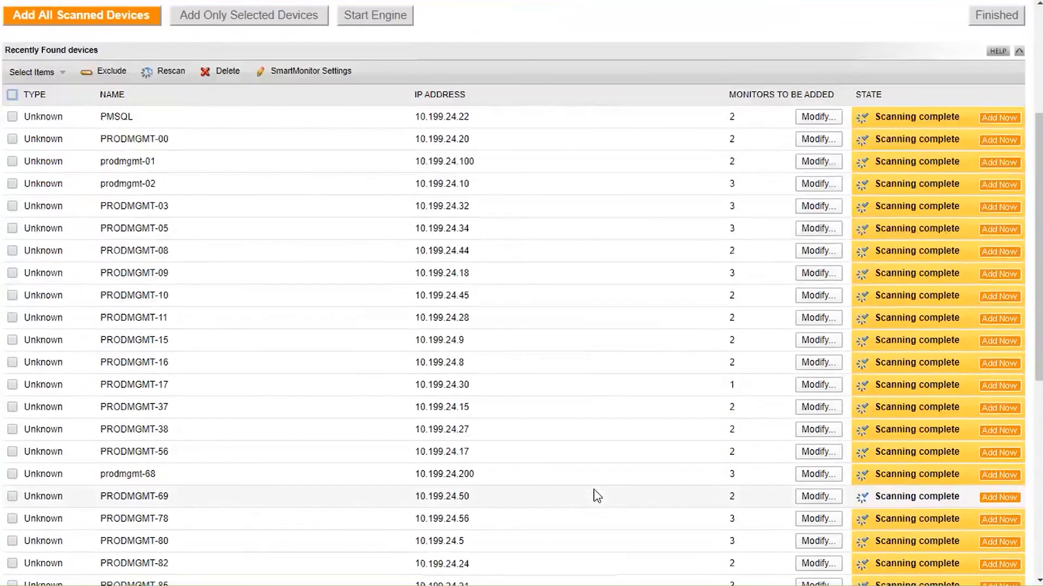
pyautogui.scroll(-4, 663, 513)
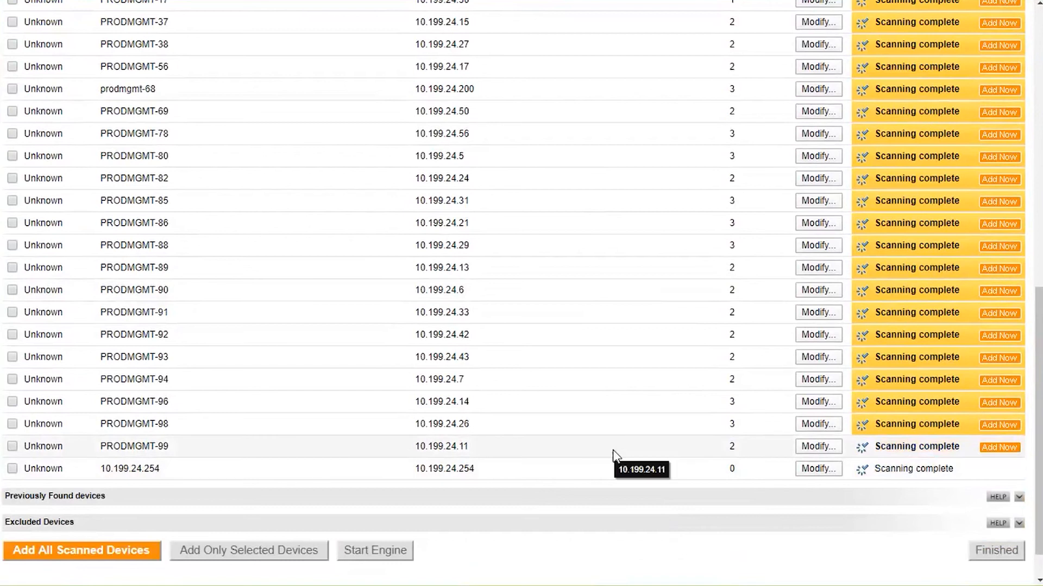
pyautogui.scroll(9, 613, 455)
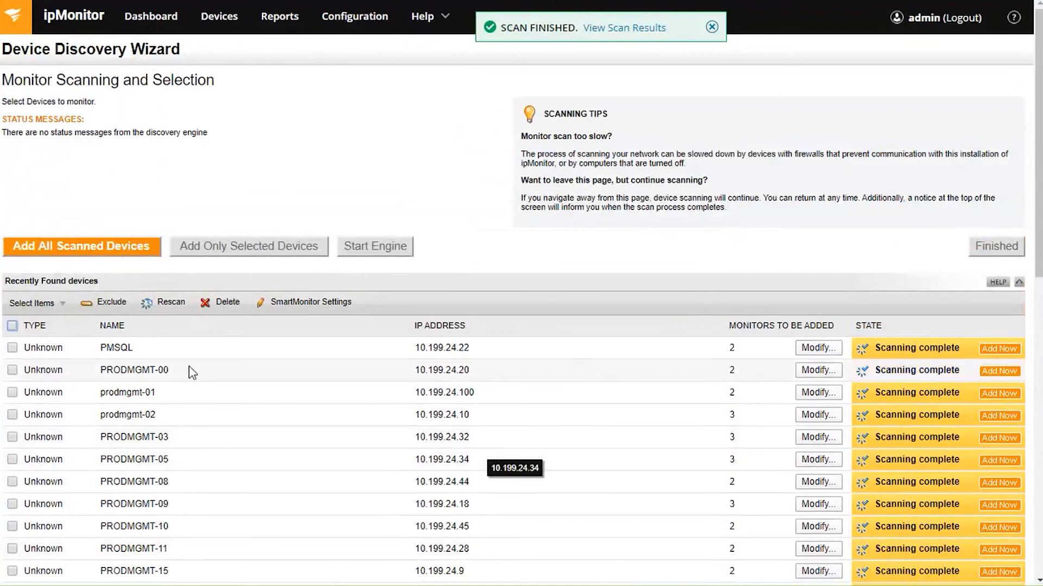
# Step: Select prodmgmt-01 and prodmgmt-02 among the recently found devices and add only those two with their monitors
pyautogui.click(12, 392)
pyautogui.click(12, 415)
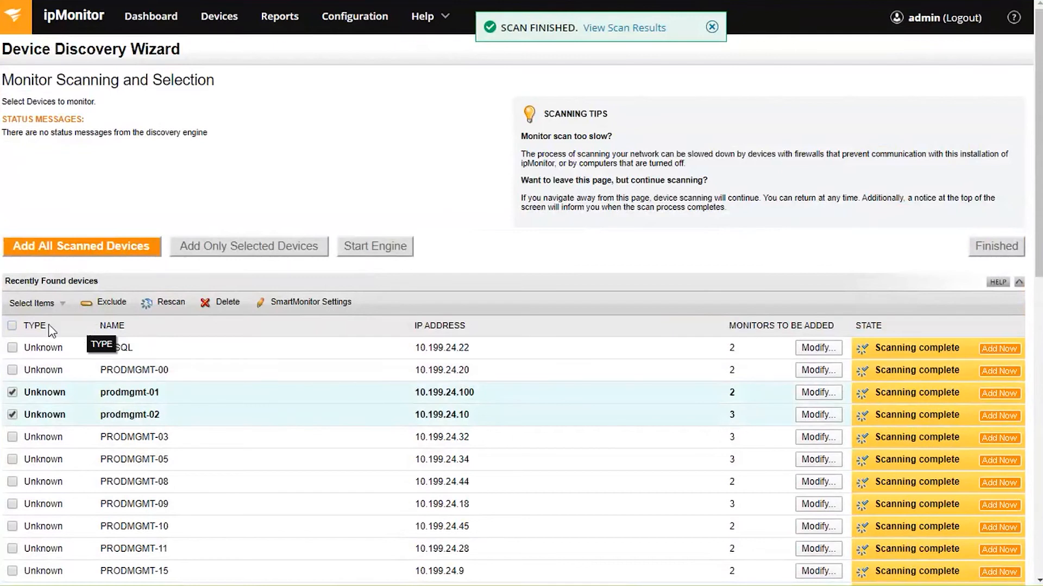
pyautogui.click(49, 307)
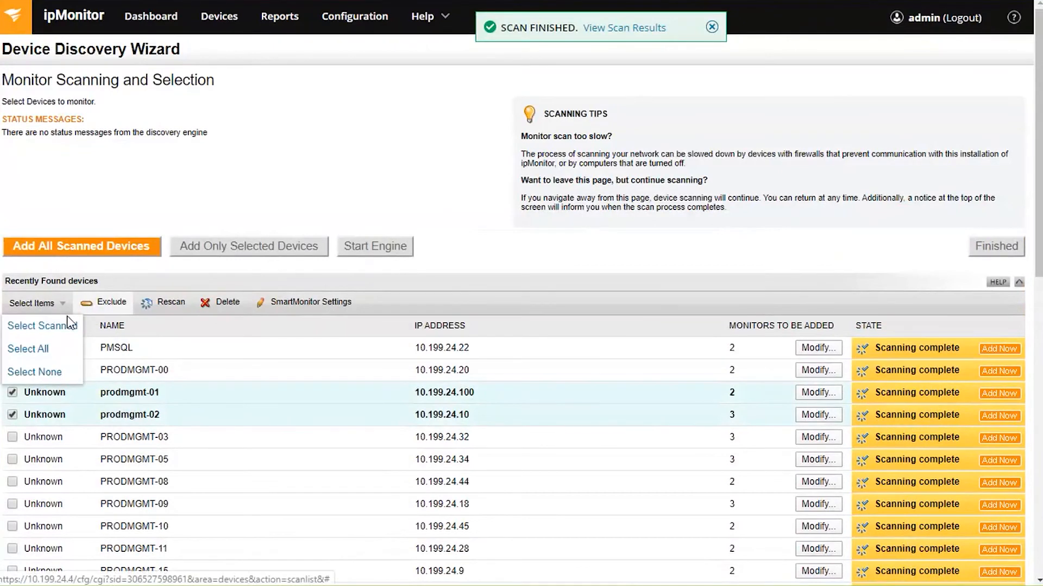
pyautogui.click(164, 279)
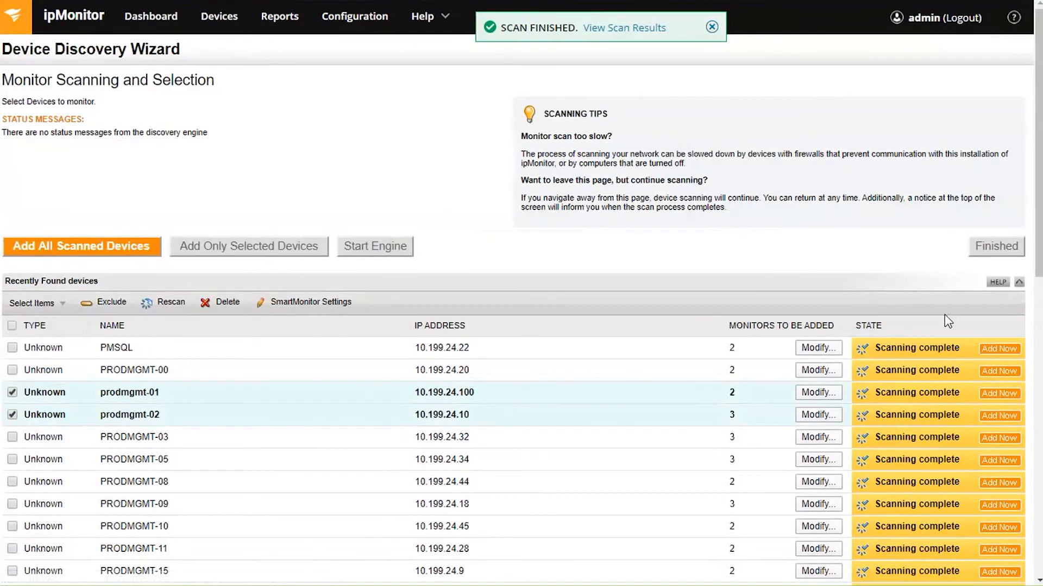
pyautogui.scroll(-15, 791, 314)
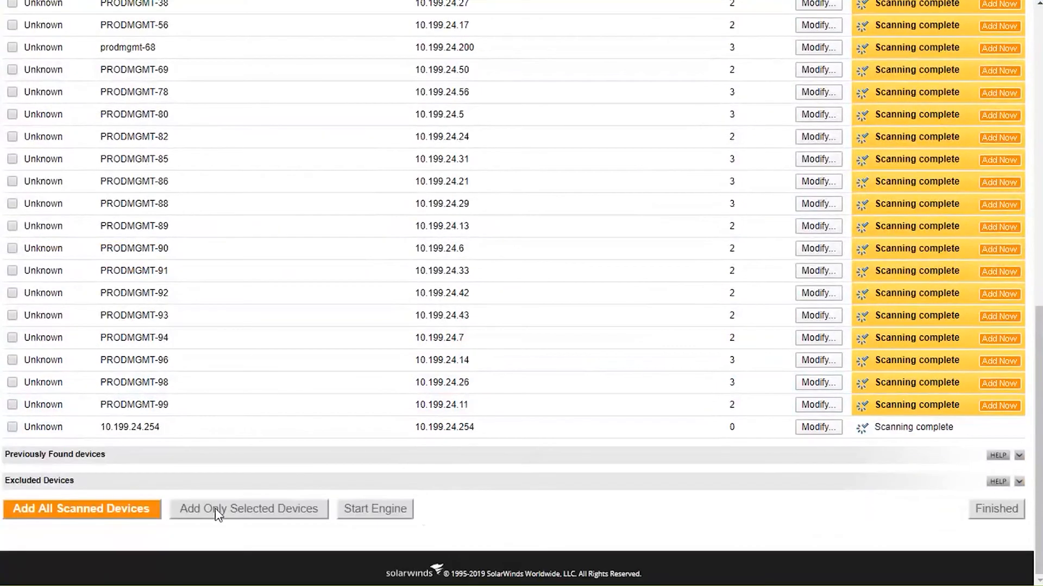
pyautogui.scroll(15, 383, 204)
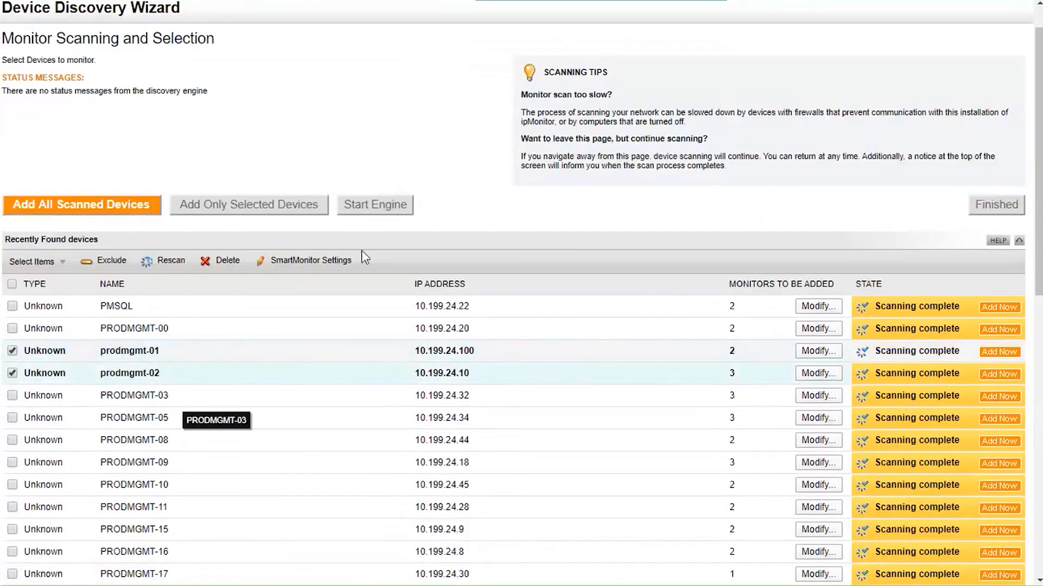
pyautogui.click(240, 205)
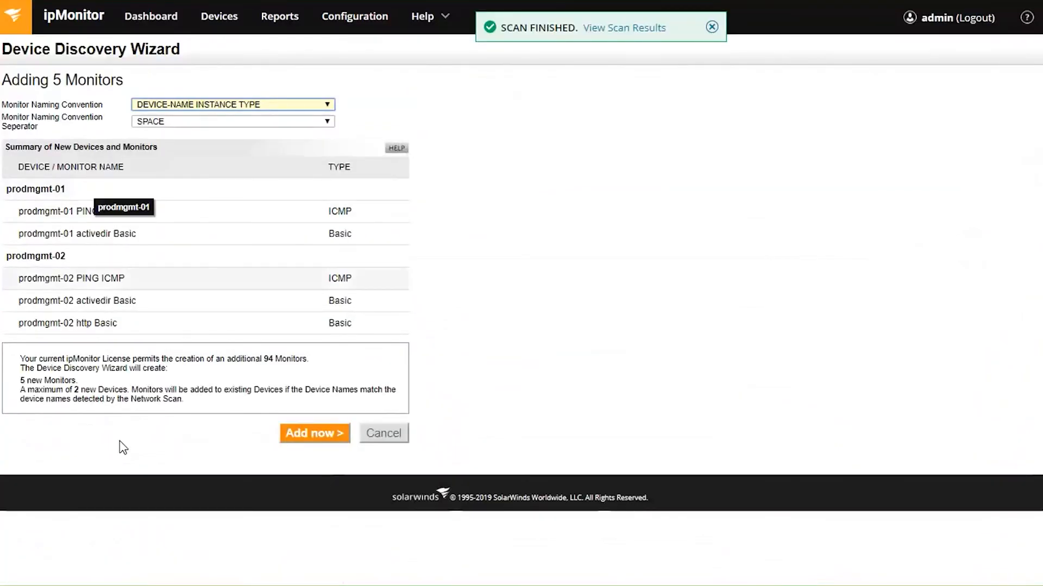
pyautogui.click(338, 433)
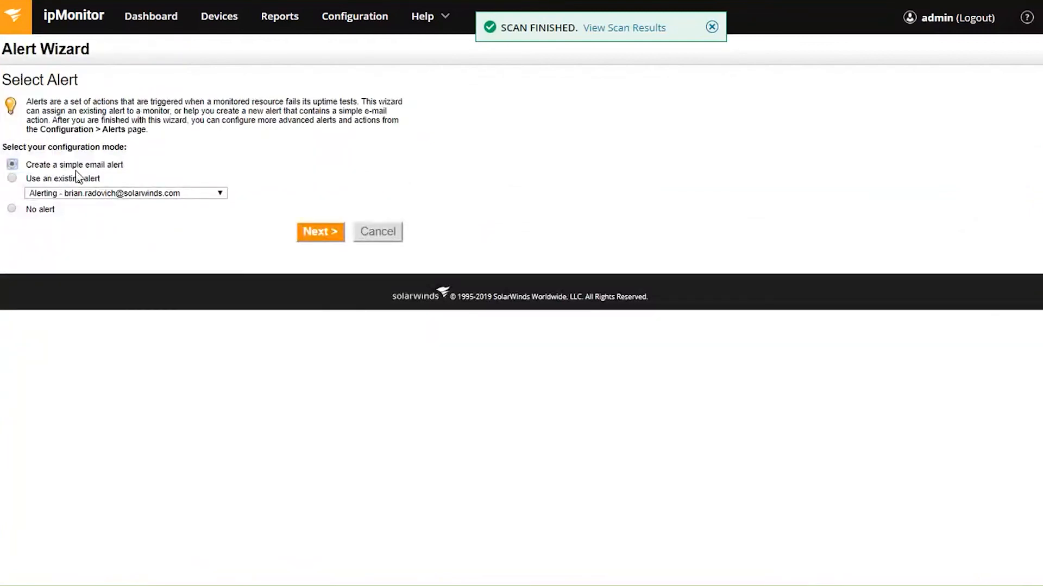
# Step: Assign the existing email alert to the two new devices, apply the alert change and review the dashboard
pyautogui.click(26, 178)
pyautogui.click(313, 231)
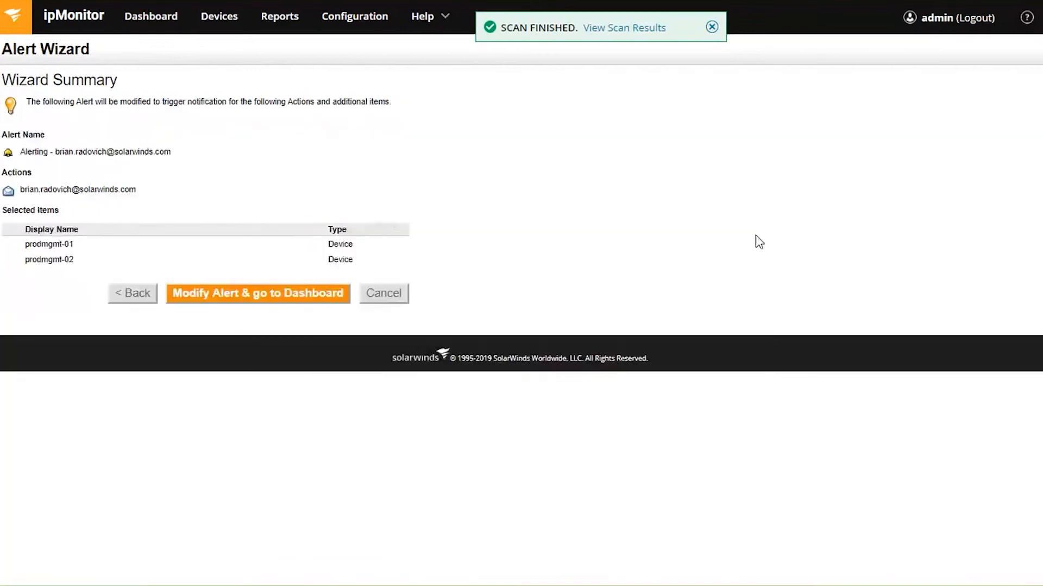
pyautogui.click(318, 300)
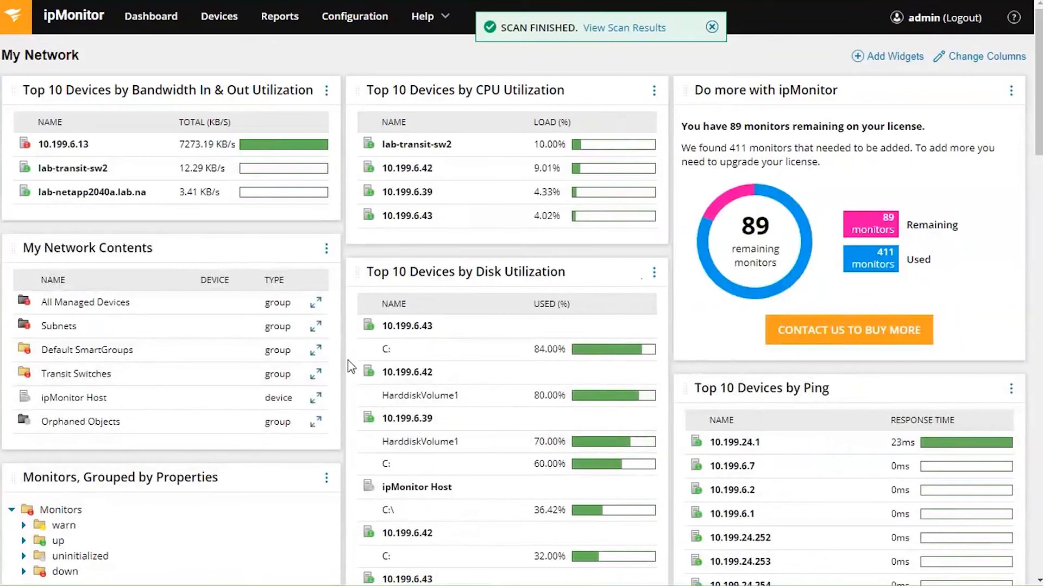
pyautogui.scroll(-4, 349, 367)
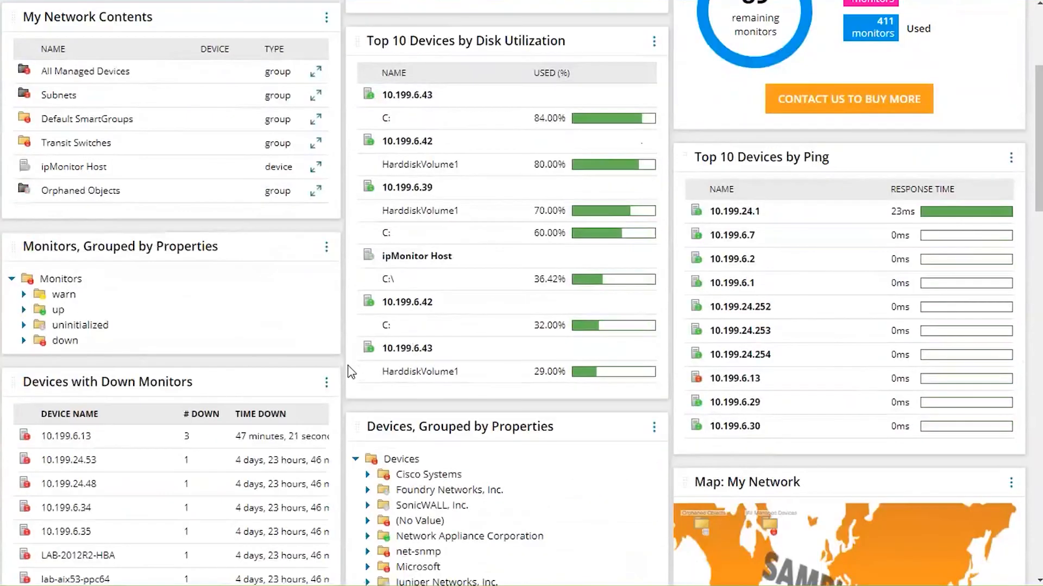
pyautogui.scroll(4, 349, 367)
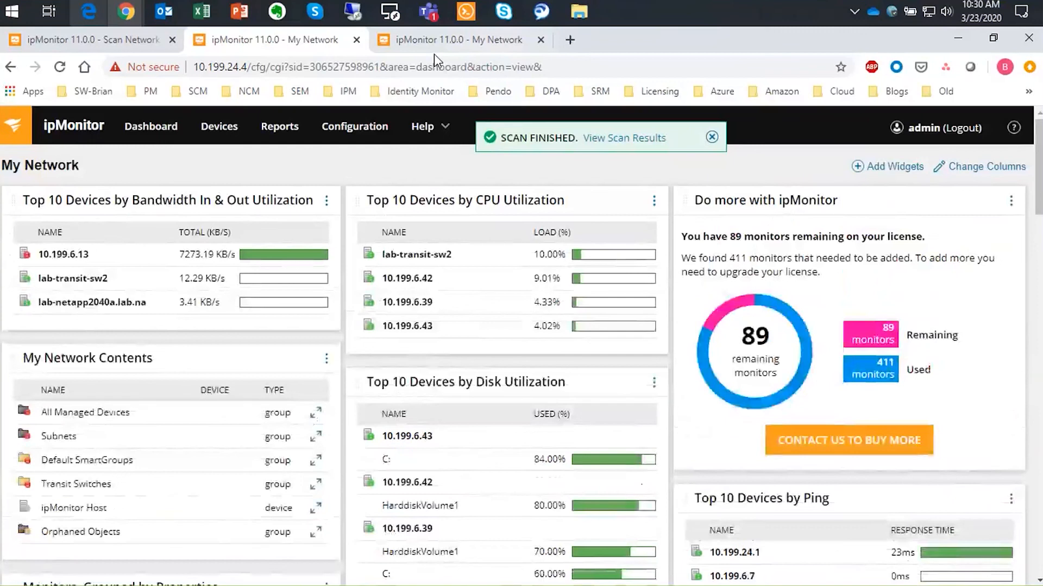
# Step: Switch to the second ipMonitor server's My Network dashboard, show it full screen and look over its widgets
pyautogui.click(421, 39)
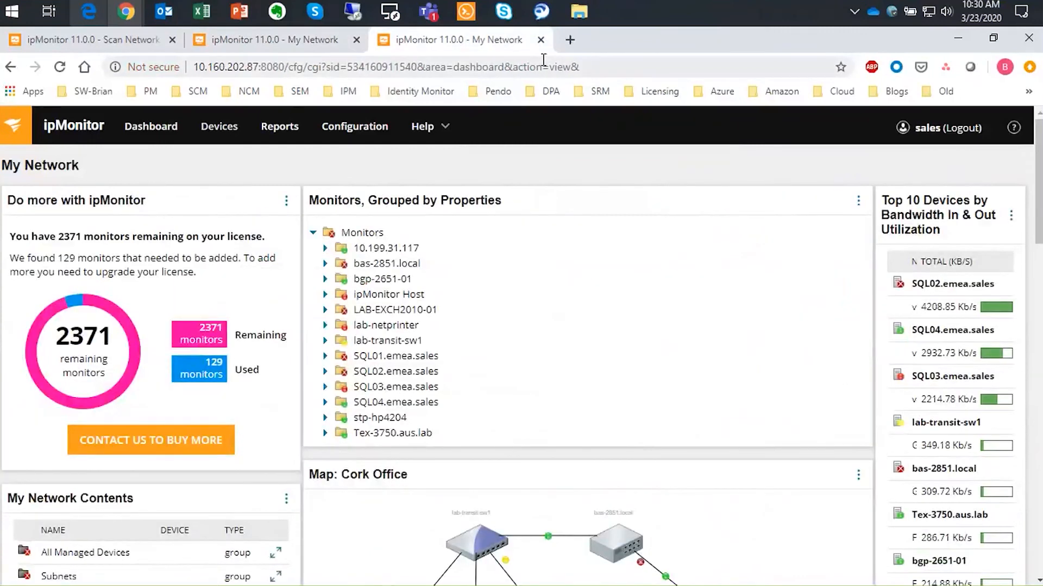
pyautogui.press('F11')
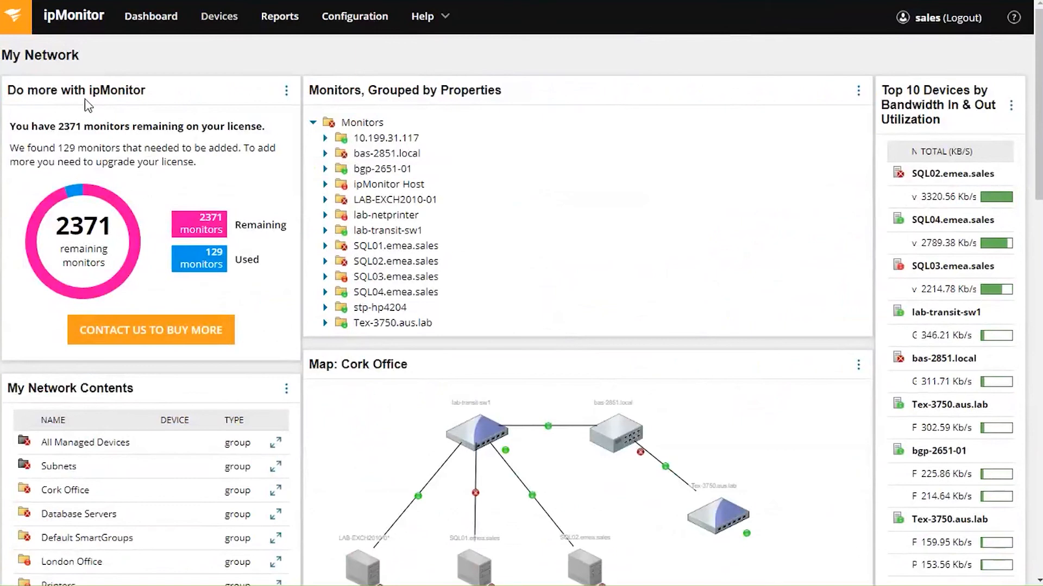
pyautogui.scroll(-2, 201, 465)
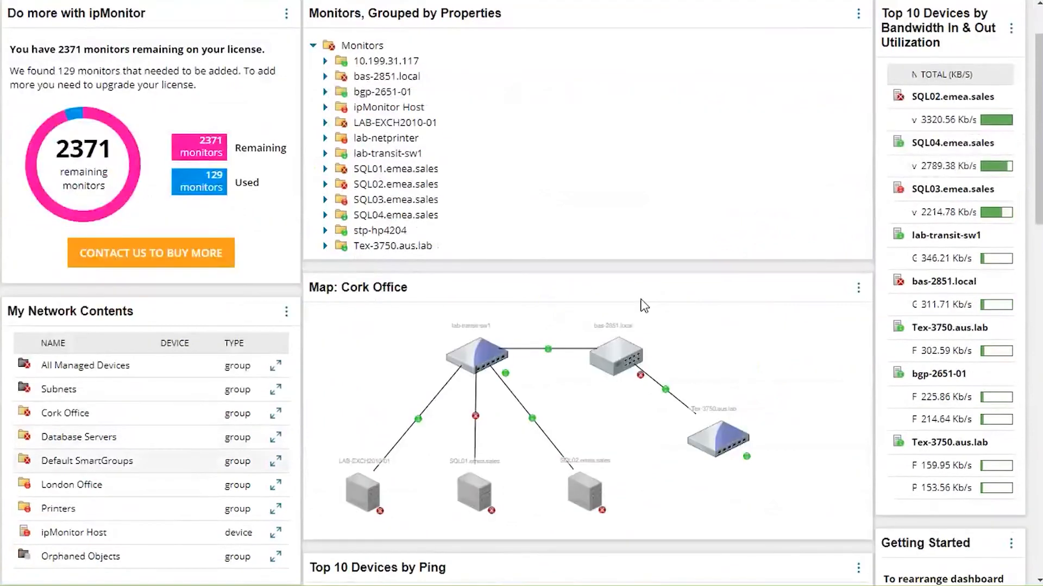
pyautogui.scroll(2, 375, 158)
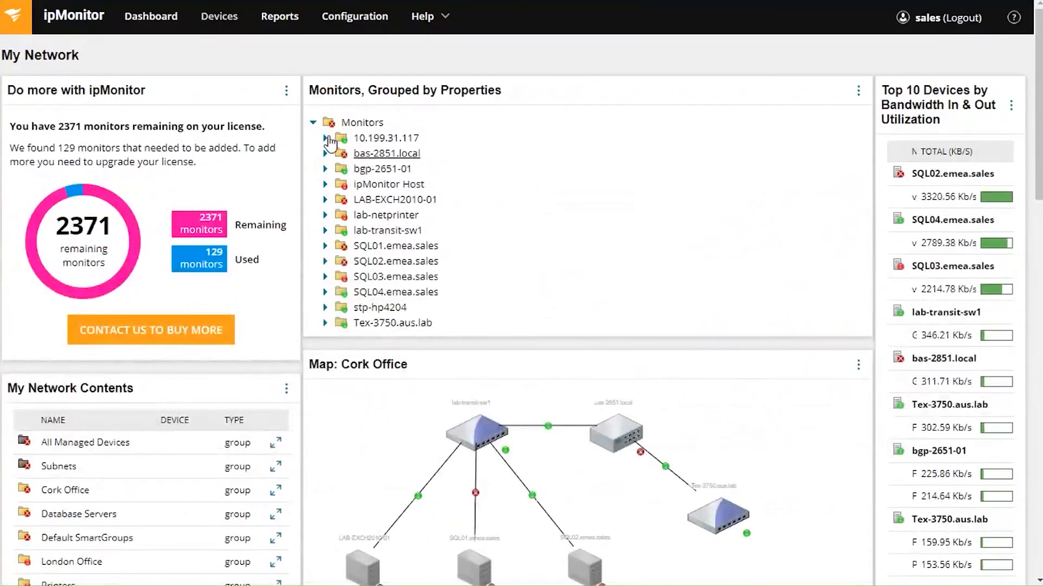
# Step: Inspect the monitor categories of SQL01.emea.sales and its bandwidth monitor in Monitors, Grouped by Properties, then collapse the device
pyautogui.click(326, 247)
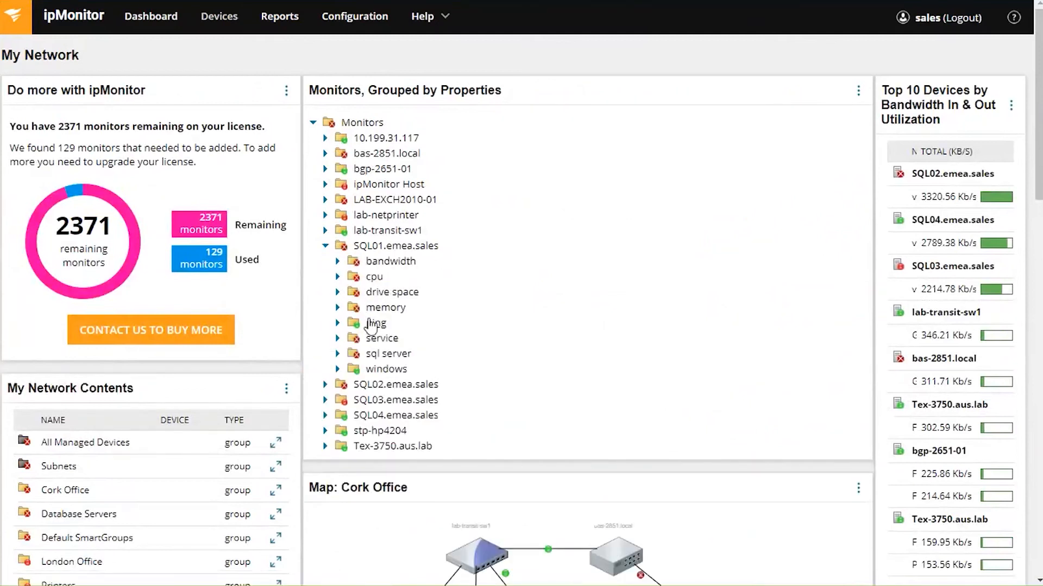
pyautogui.click(338, 261)
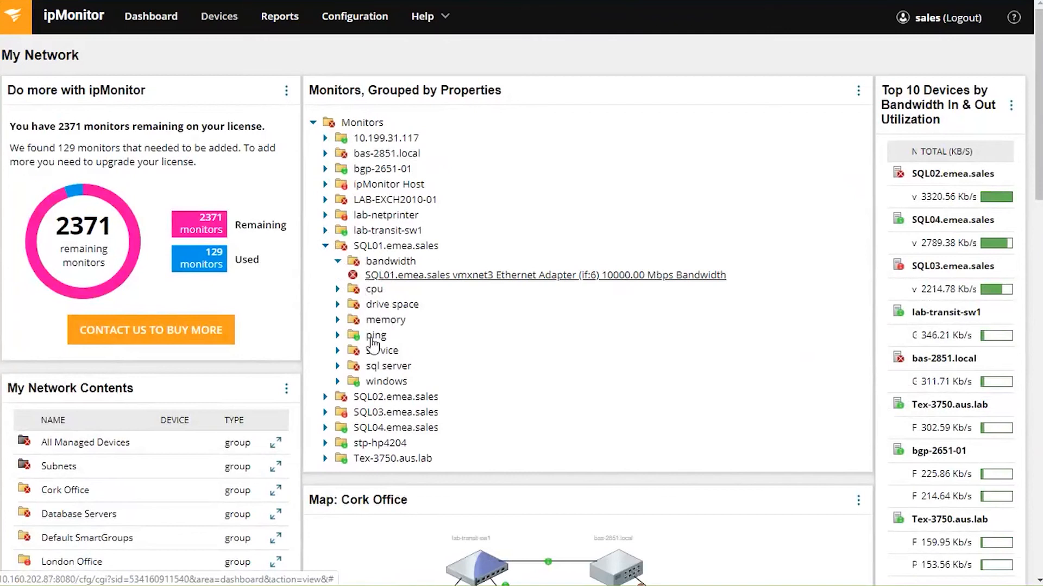
pyautogui.click(326, 247)
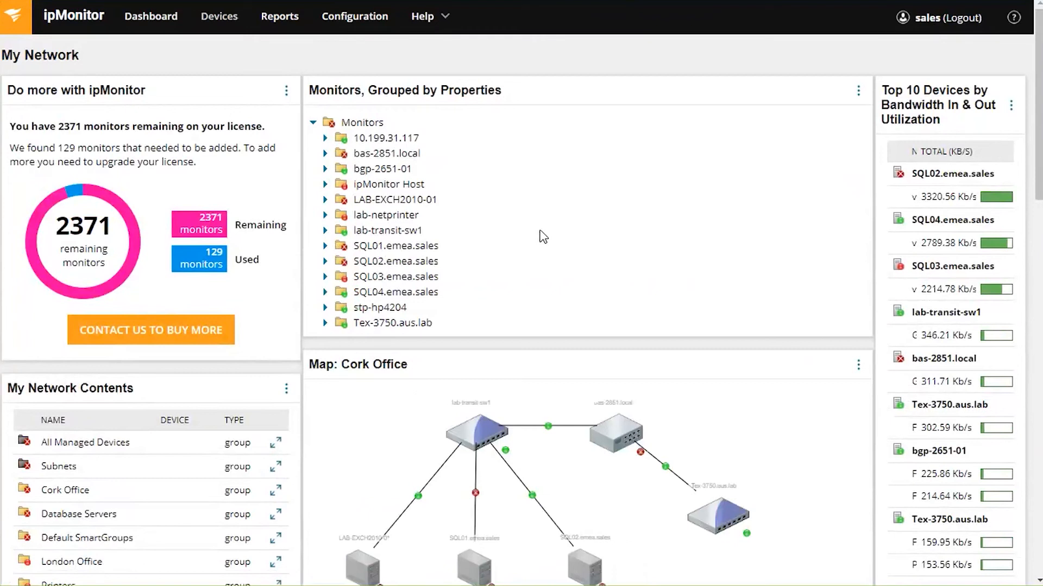
# Step: Examine the Cork Office map, Top 10 Devices by Ping and Devices with Down Monitors, then return to the dashboard's beginning
pyautogui.scroll(-3, 565, 259)
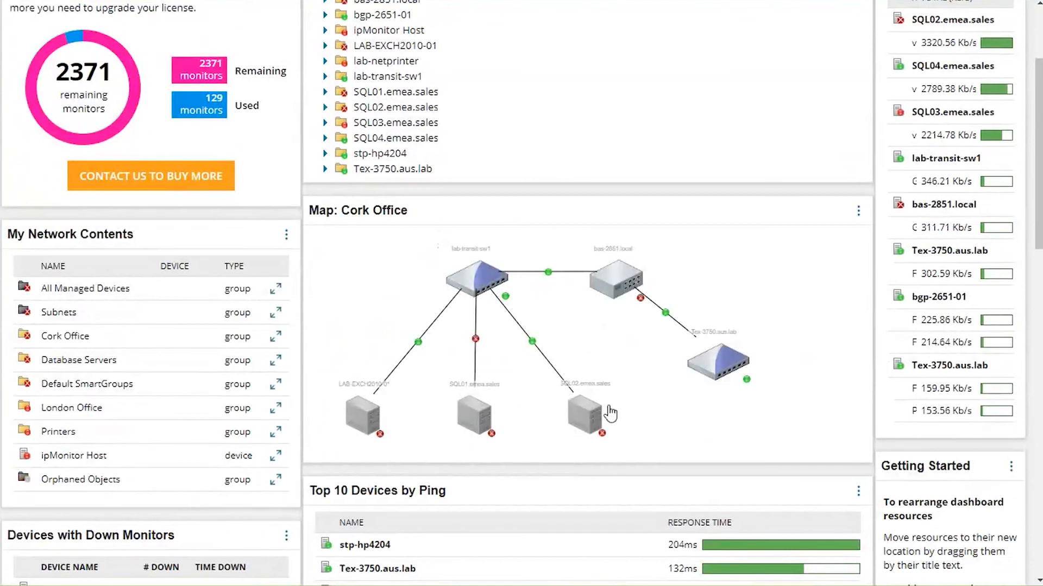
pyautogui.scroll(-3, 611, 413)
pyautogui.scroll(6, 489, 283)
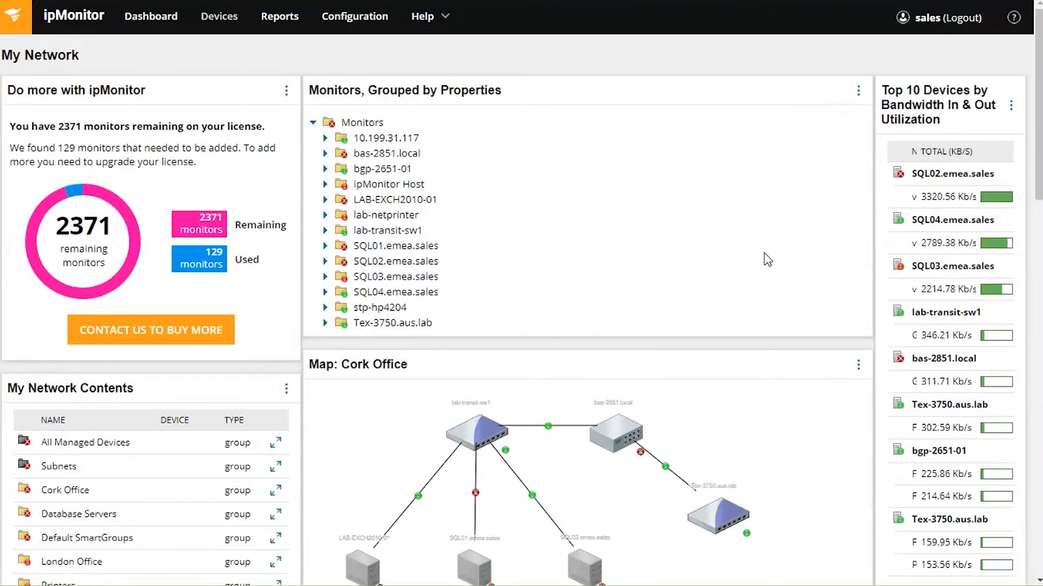
pyautogui.scroll(-4, 766, 261)
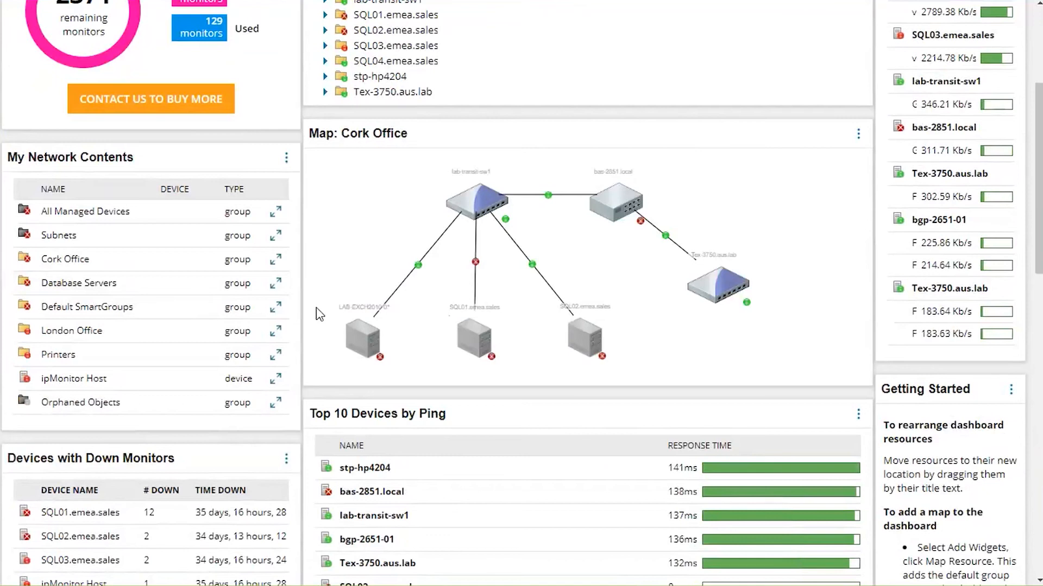
pyautogui.scroll(4, 395, 136)
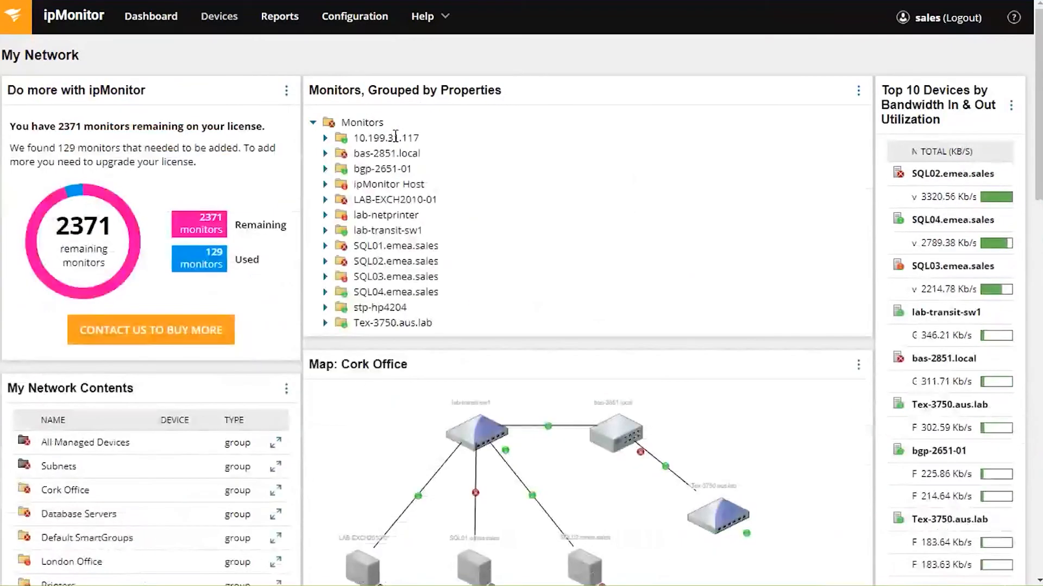